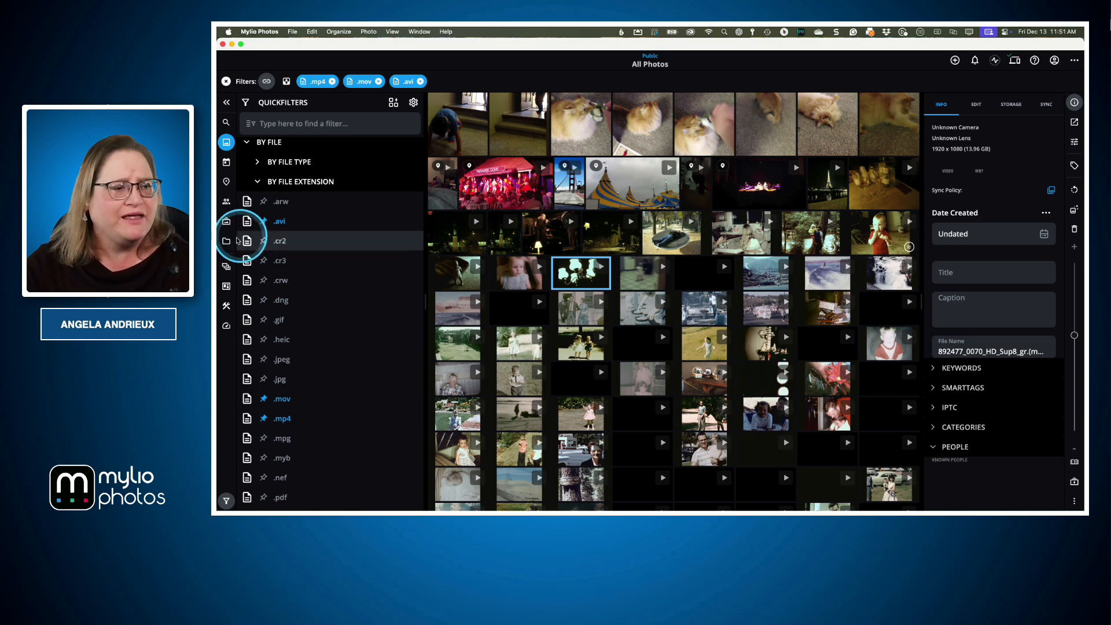
Switch to the Folders view and clear the .mp4, .mov and .avi filters.
{"action": "left_click", "coordinate": [228, 242]}
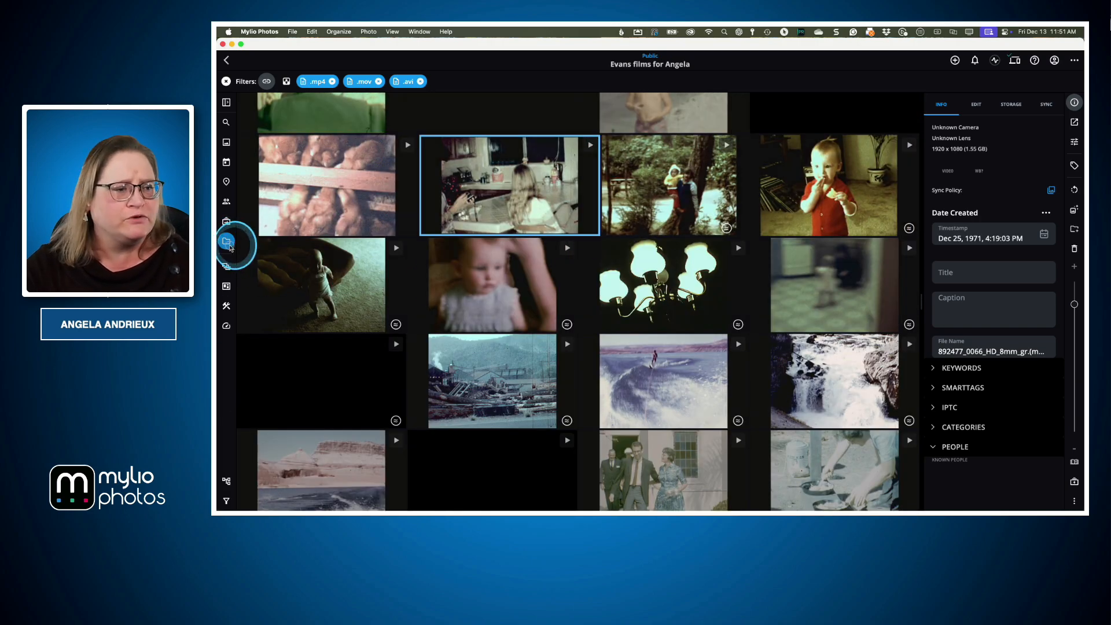
{"action": "left_click", "coordinate": [225, 81]}
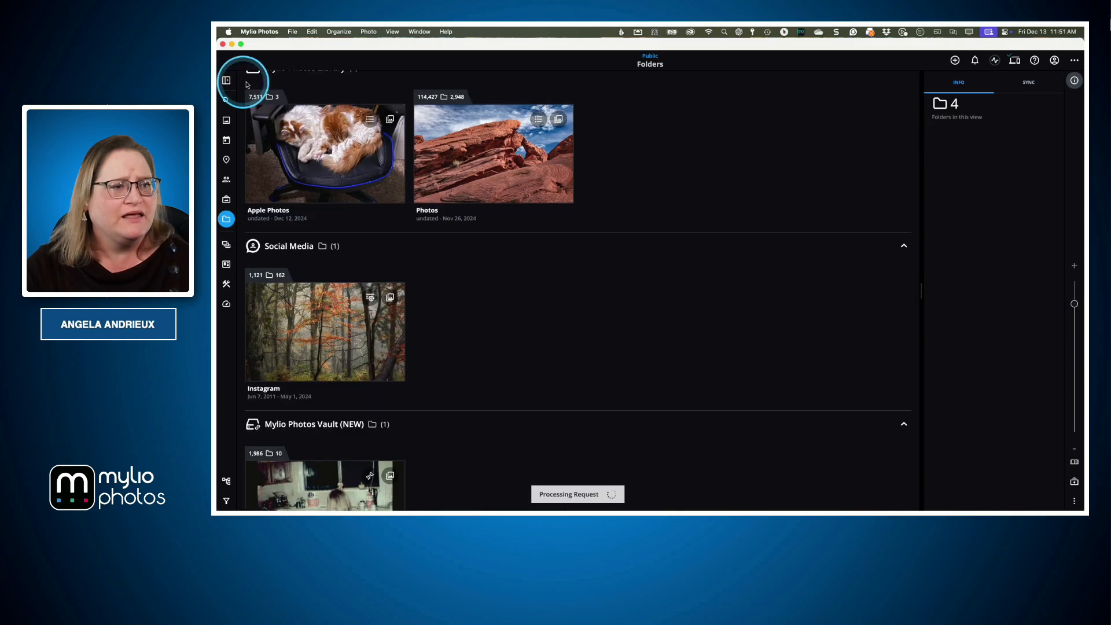
{"action": "scroll", "coordinate": [585, 282], "scroll_direction": "up", "scroll_amount": 1}
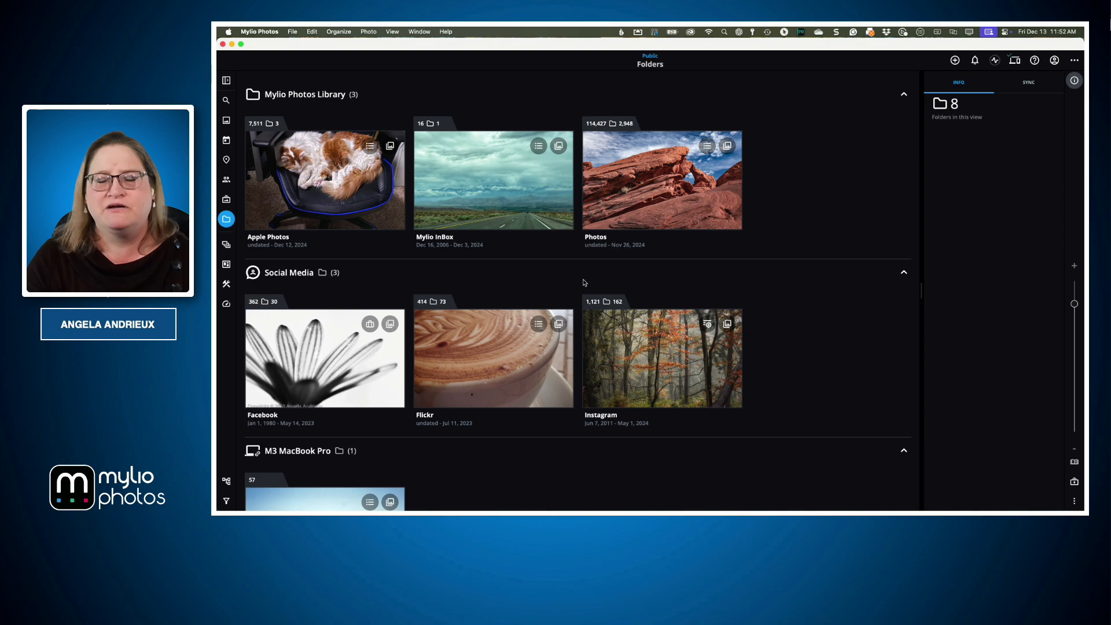
Open the family films folder inside the family subfolder of Family History in the Mylio Photos Vault (NEW).
{"action": "scroll", "coordinate": [579, 284], "scroll_direction": "down", "scroll_amount": 1}
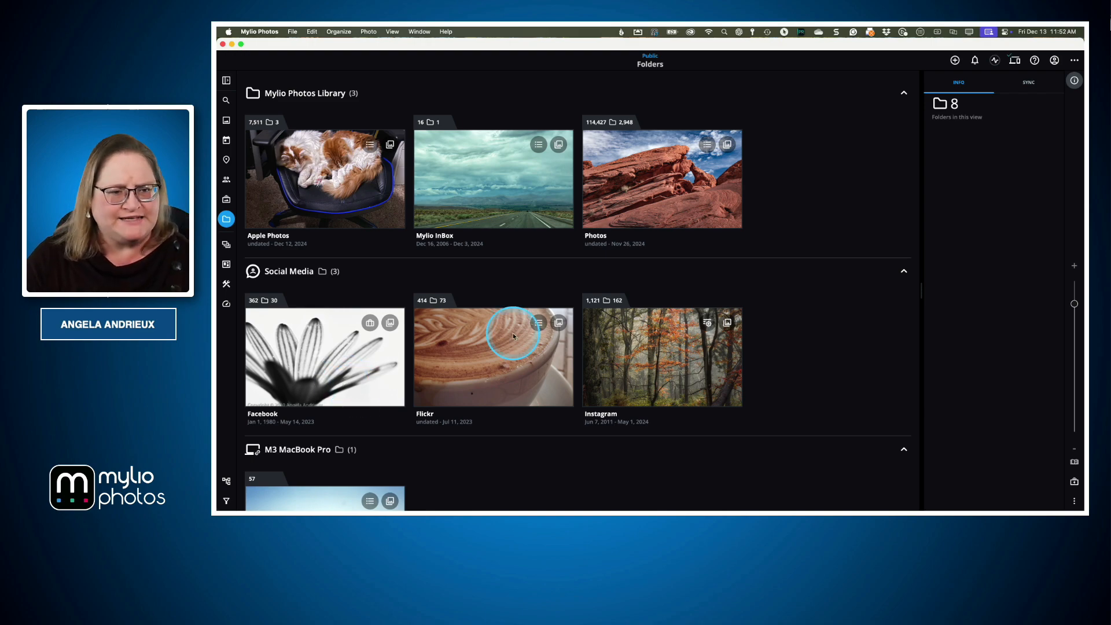
{"action": "scroll", "coordinate": [506, 302], "scroll_direction": "down", "scroll_amount": 5}
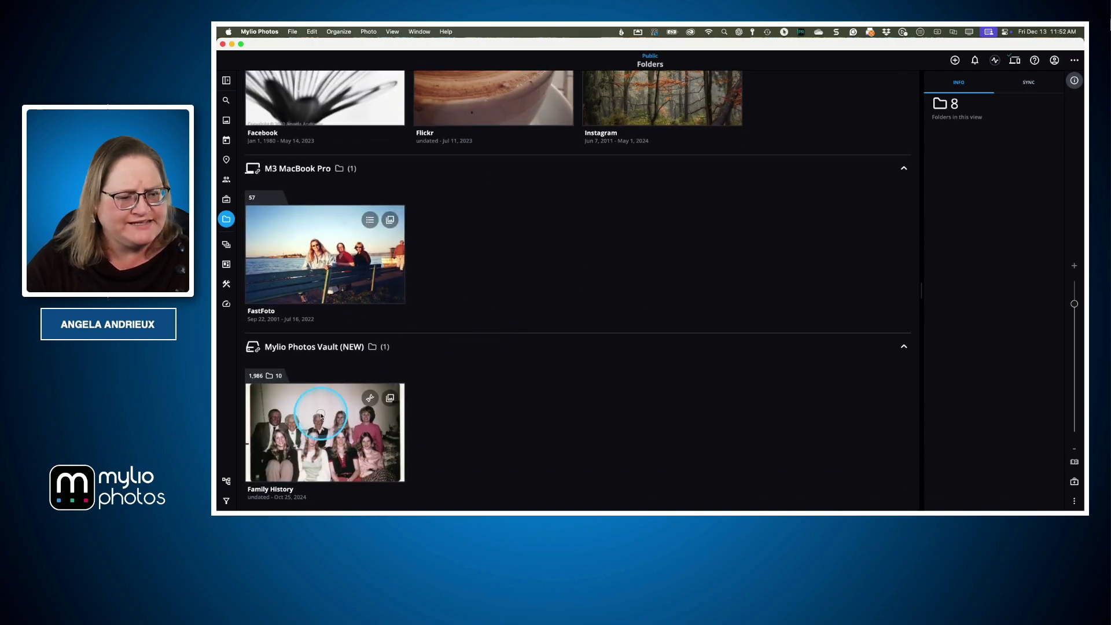
{"action": "left_click", "coordinate": [350, 414]}
{"action": "left_click", "coordinate": [470, 191]}
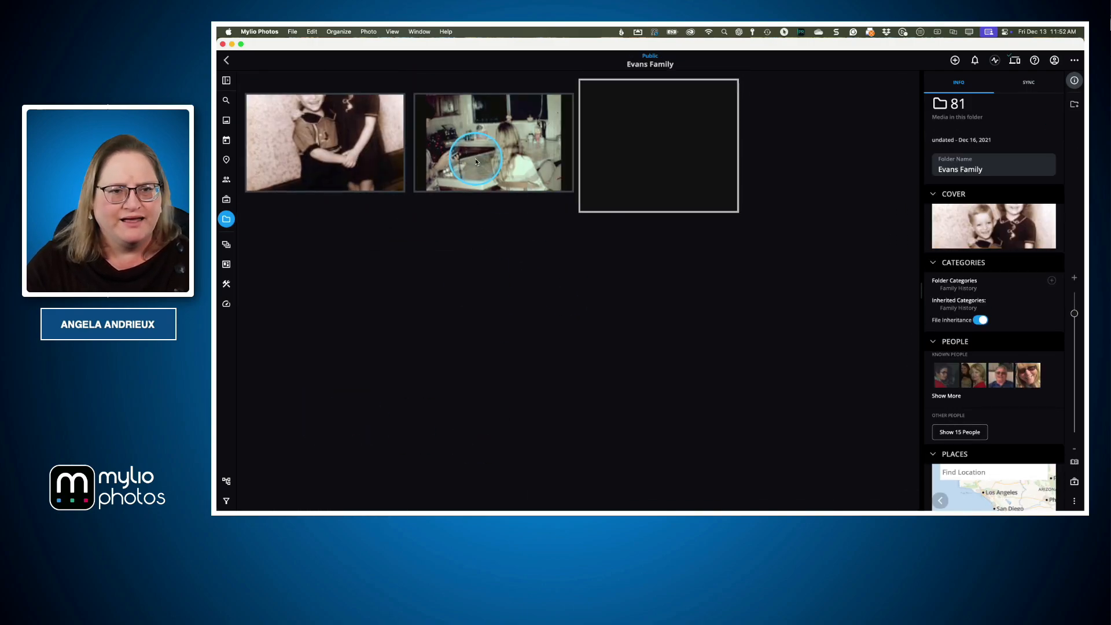
{"action": "left_click", "coordinate": [485, 174]}
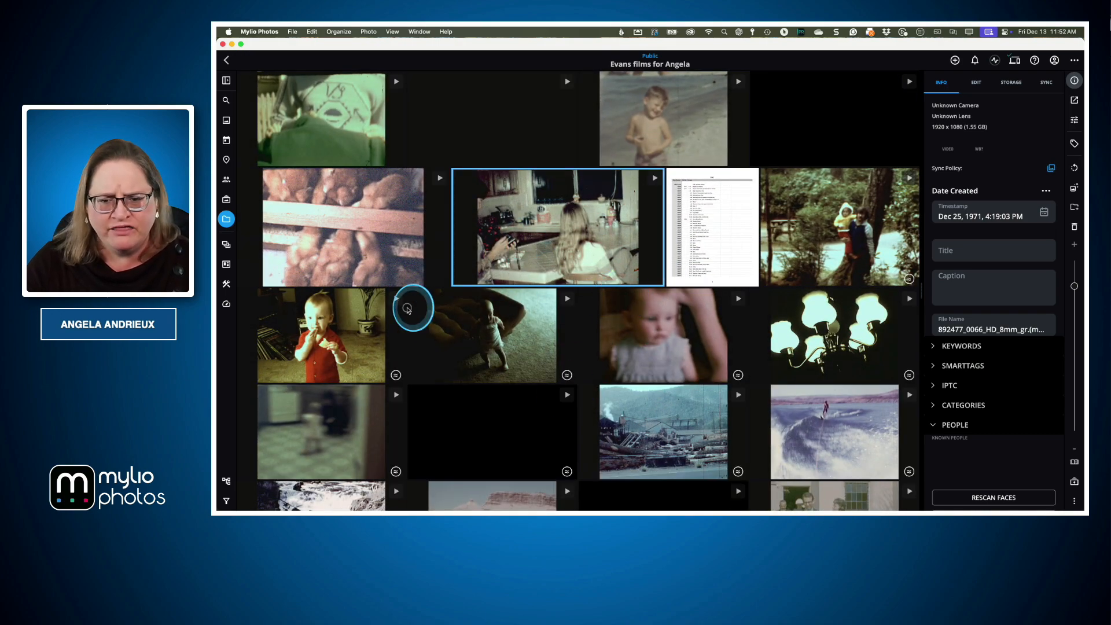
Reveal the video 892477_0071_HD_Sup8_gr.mov in Finder at its Mylio Photos Vault location.
{"action": "left_click", "coordinate": [649, 338]}
{"action": "scroll", "coordinate": [1024, 446], "scroll_direction": "down", "scroll_amount": 5}
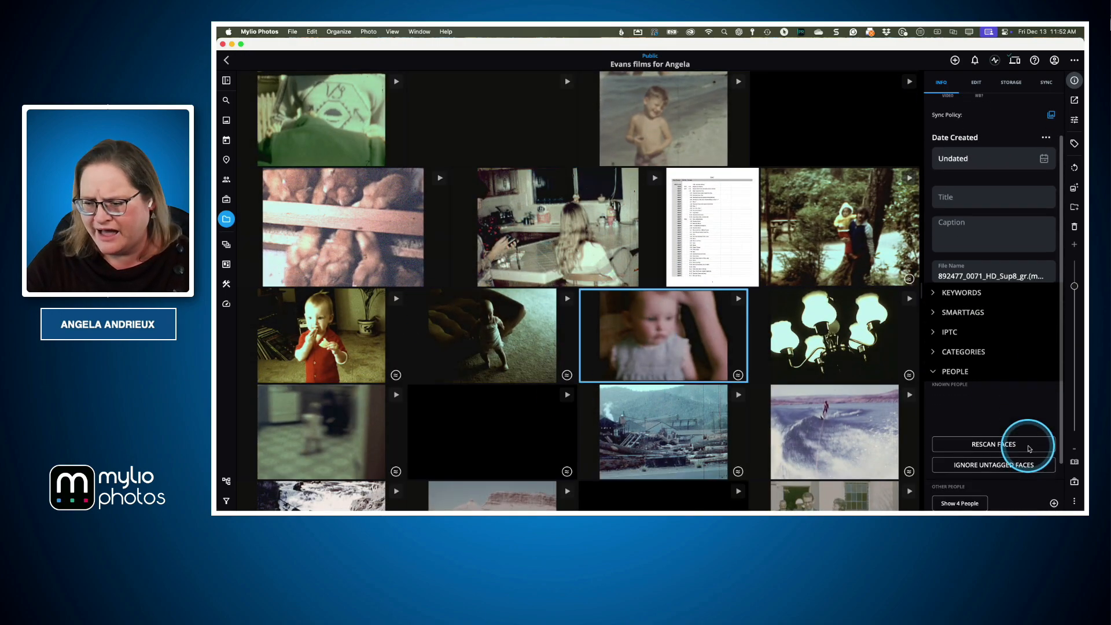
{"action": "right_click", "coordinate": [656, 325]}
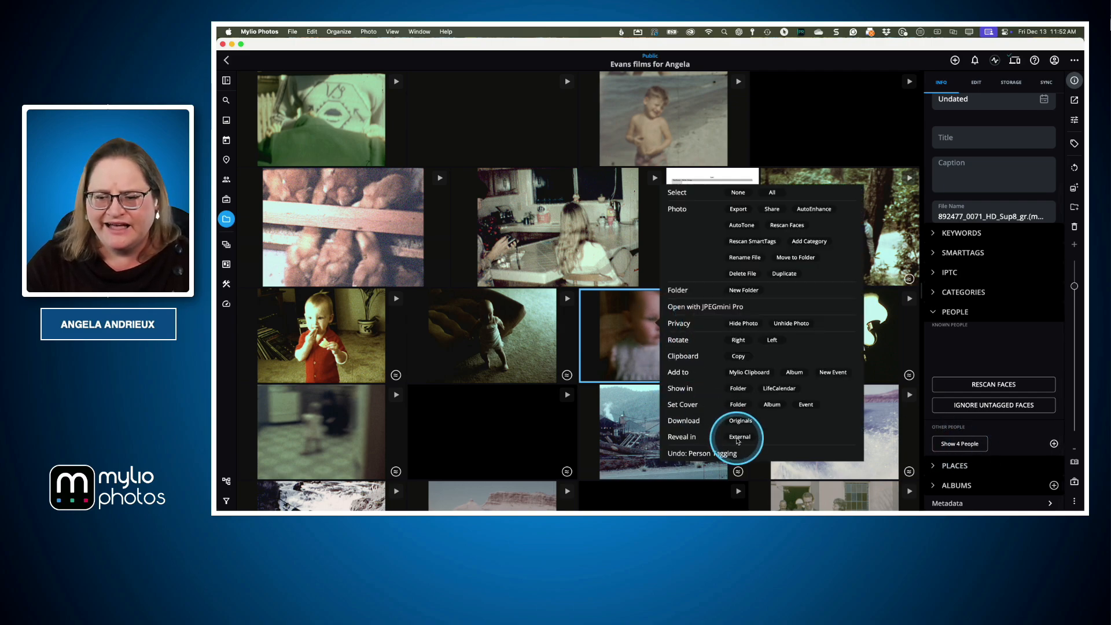
{"action": "left_click", "coordinate": [740, 438]}
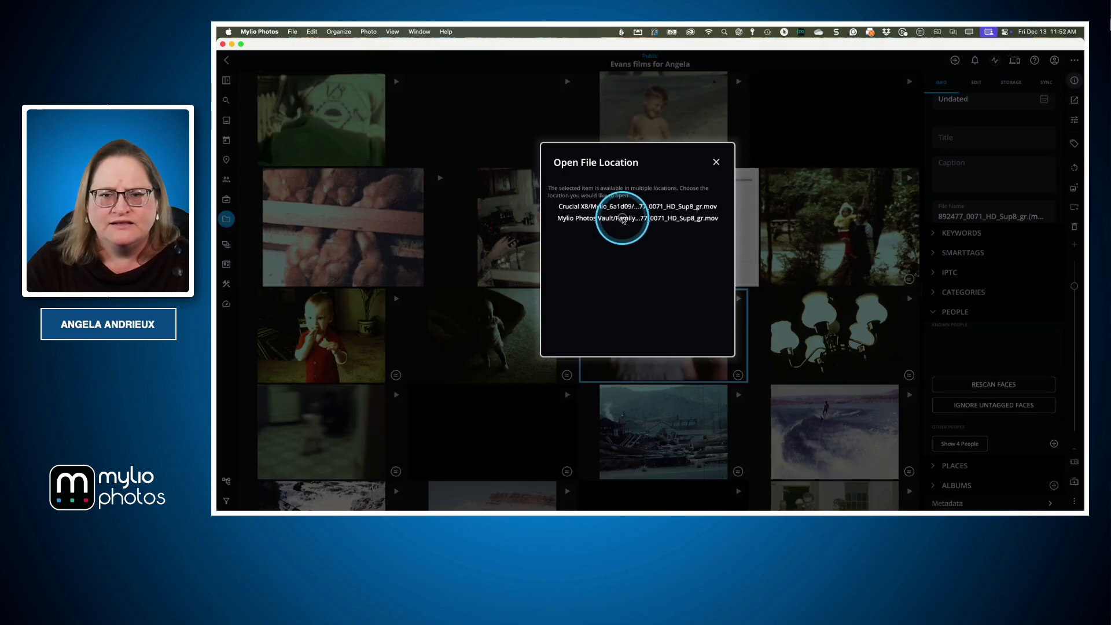
{"action": "left_click", "coordinate": [624, 218]}
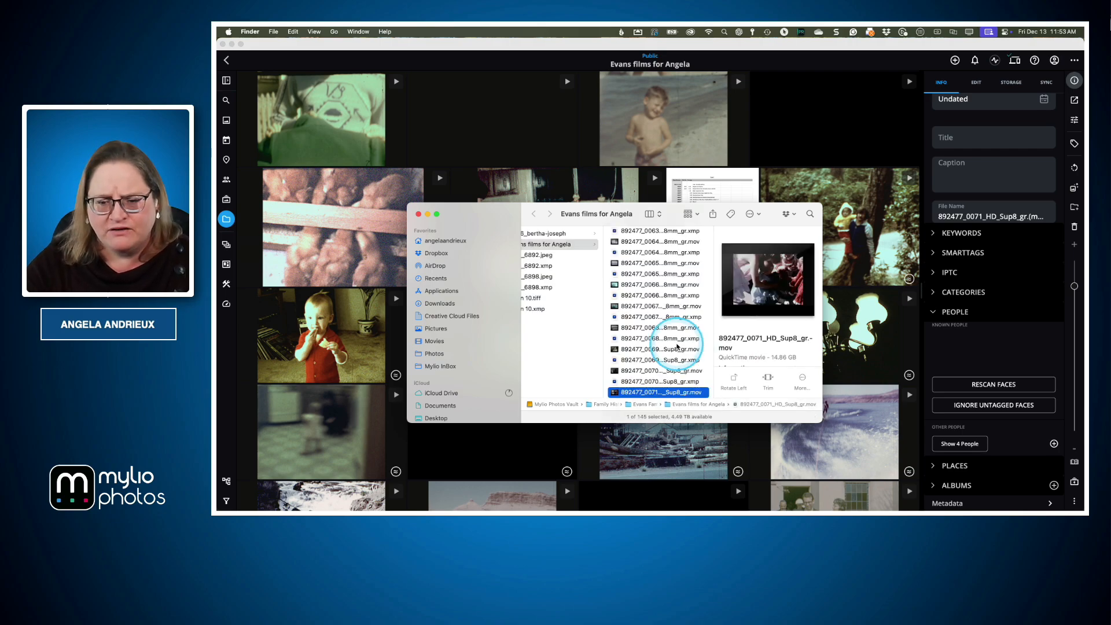
Open the sidecar file 892477_0071_HD_Sup8_gr.xmp from the Finder folder with TextEdit, searching the applications for "text".
{"action": "scroll", "coordinate": [678, 347], "scroll_direction": "down", "scroll_amount": 1}
{"action": "scroll", "coordinate": [678, 347], "scroll_direction": "down", "scroll_amount": 1}
{"action": "left_click", "coordinate": [660, 373]}
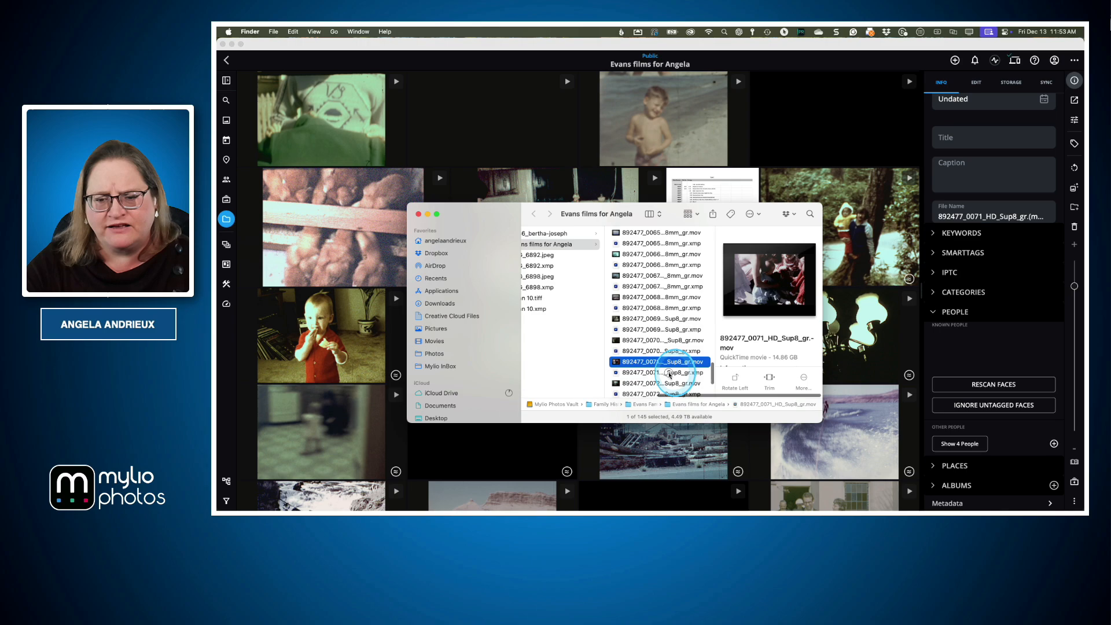
{"action": "right_click", "coordinate": [660, 376]}
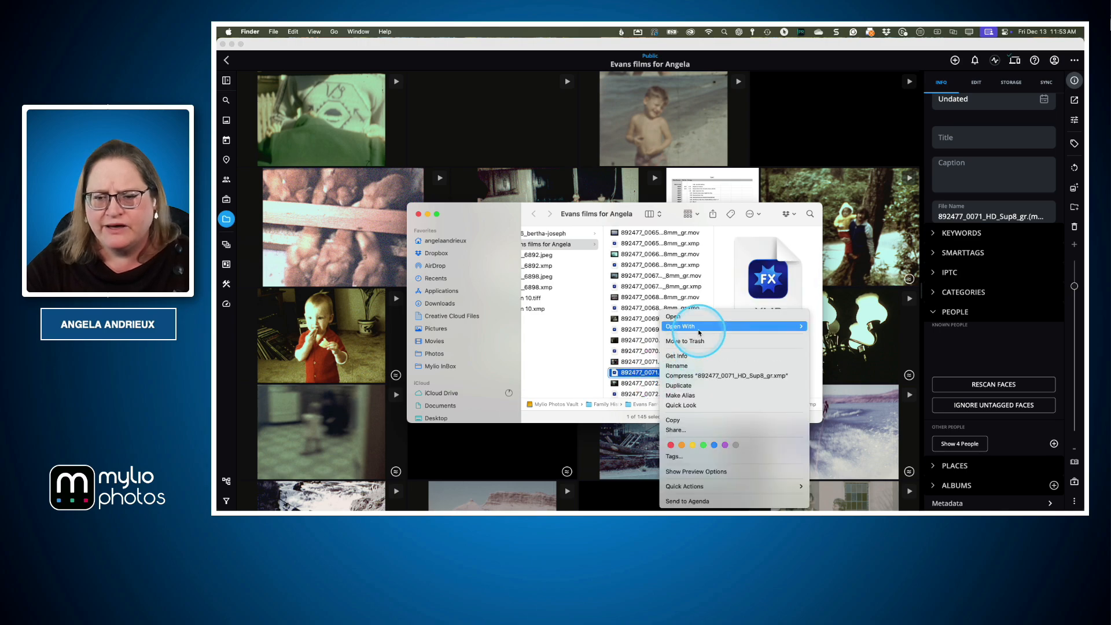
{"action": "mouse_move", "coordinate": [801, 326]}
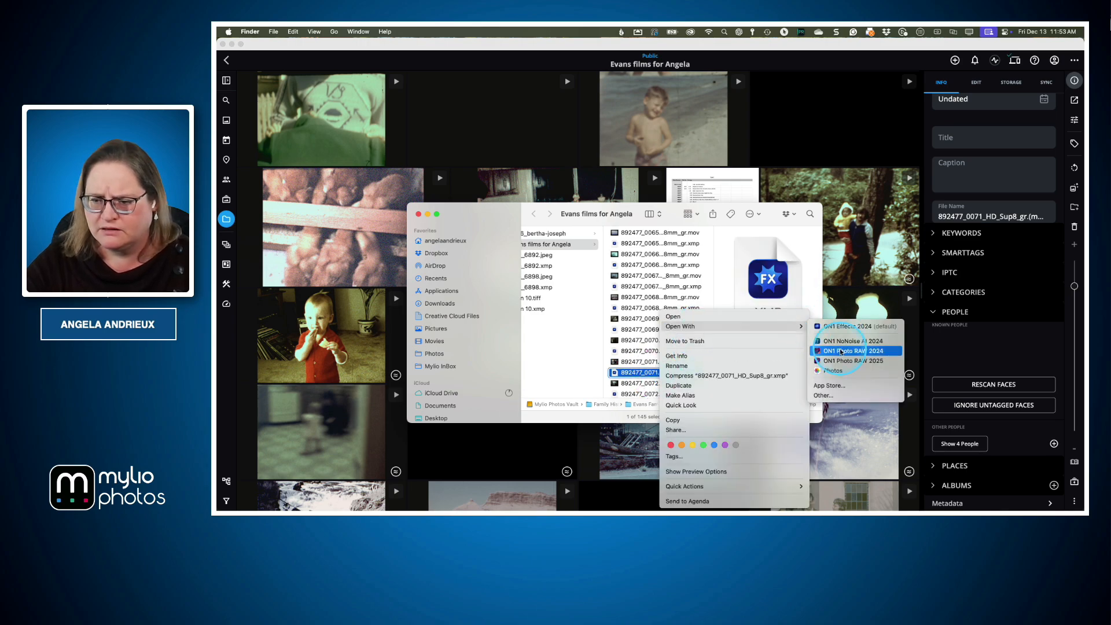
{"action": "key", "text": "Escape"}
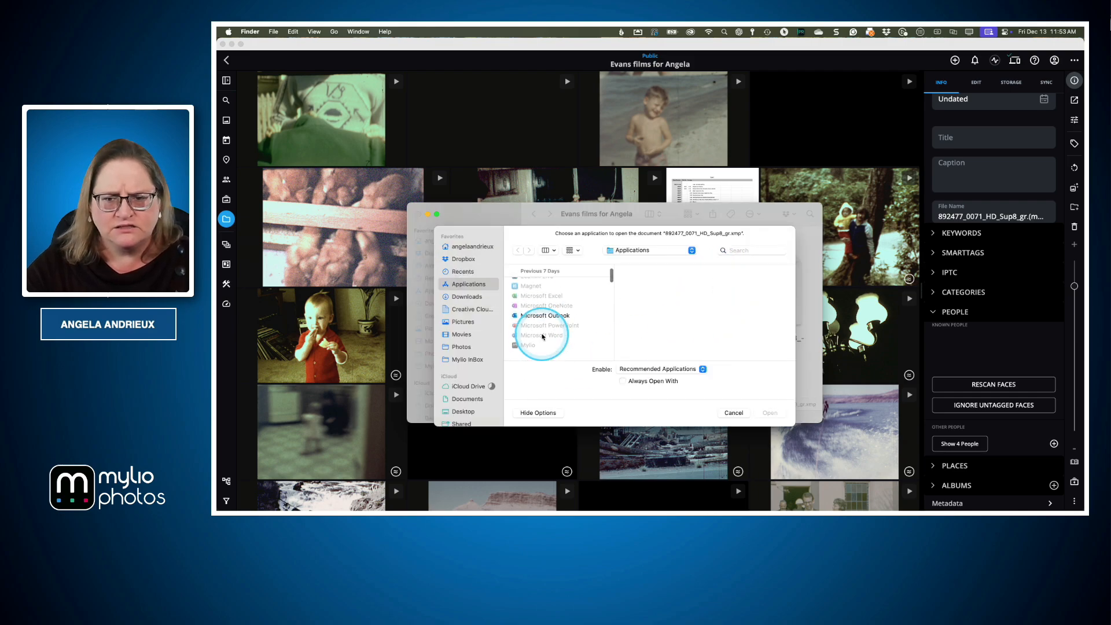
{"action": "left_click", "coordinate": [769, 251]}
{"action": "type", "text": "text"}
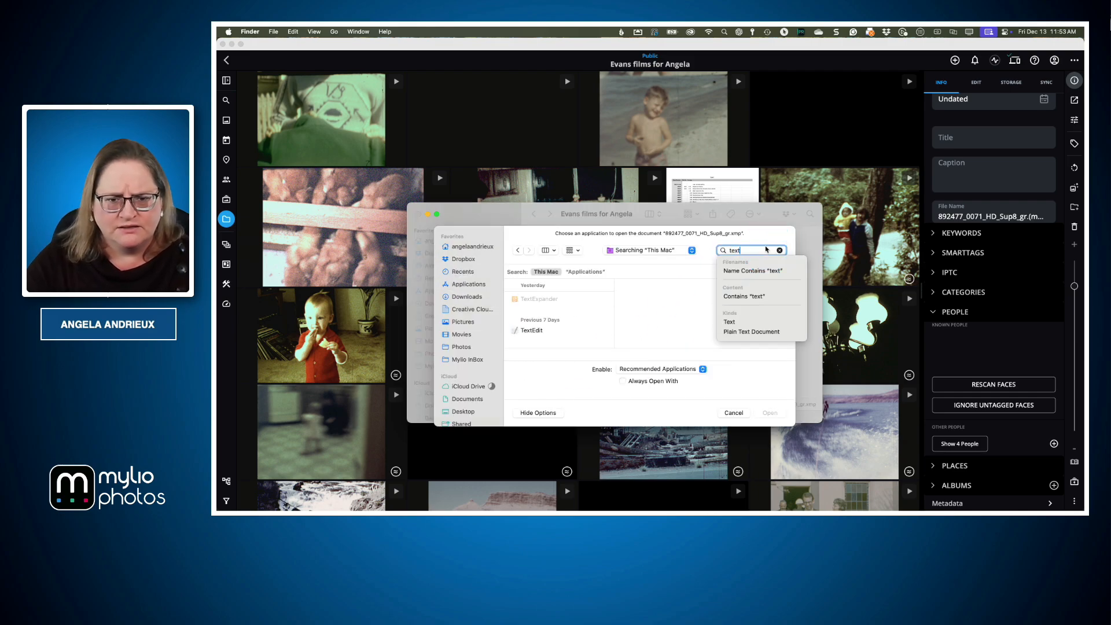
{"action": "left_click", "coordinate": [536, 331]}
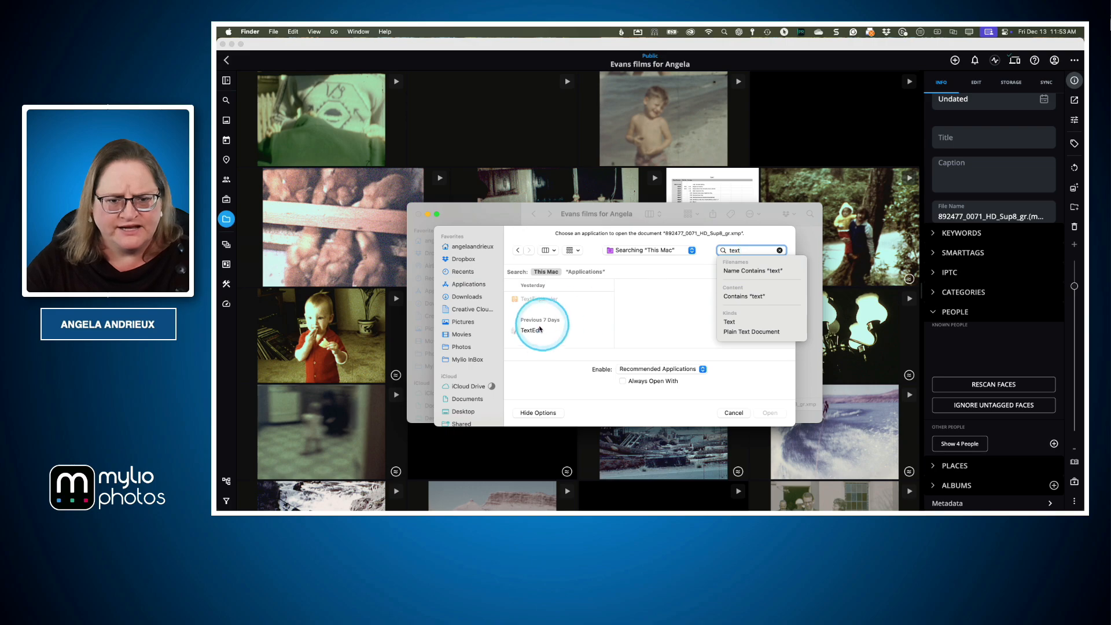
{"action": "left_click", "coordinate": [770, 412]}
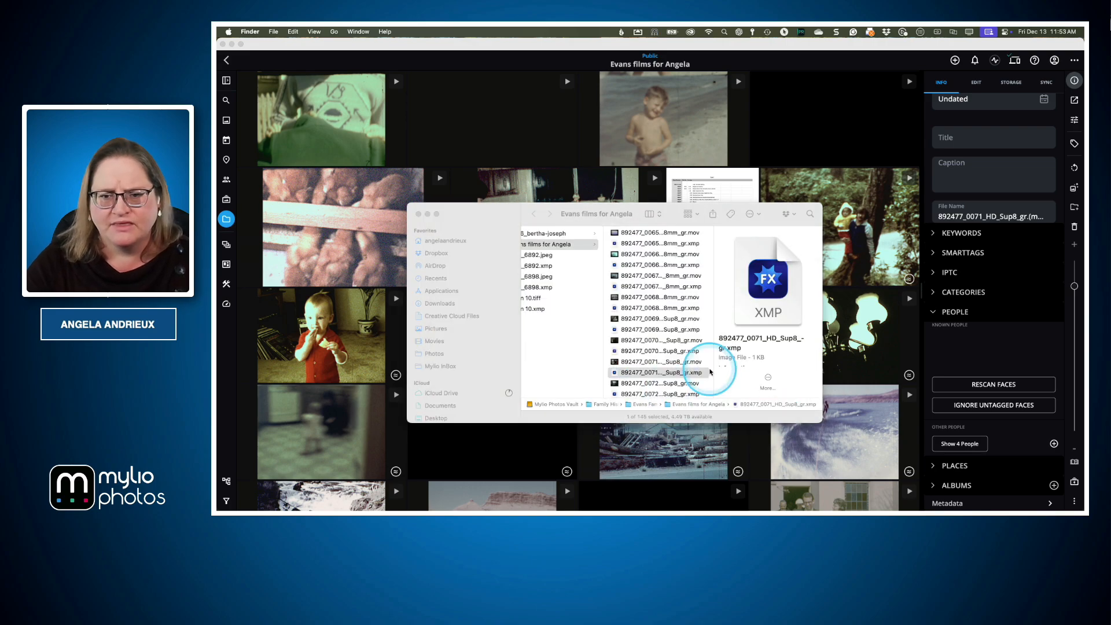
Reposition and enlarge the TextEdit window to show the whole XMP file, and examine its date and people metadata.
{"action": "left_click_drag", "start_coordinate": [440, 64], "coordinate": [675, 98]}
{"action": "left_click", "coordinate": [786, 256]}
{"action": "left_click_drag", "start_coordinate": [838, 281], "coordinate": [835, 398]}
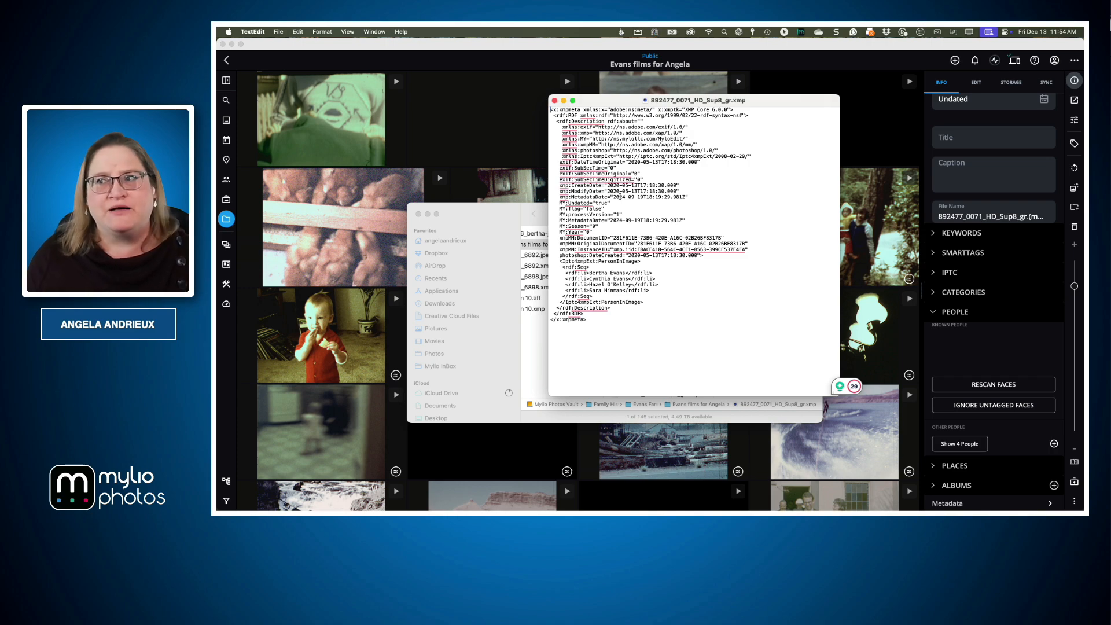
{"action": "left_click", "coordinate": [631, 219]}
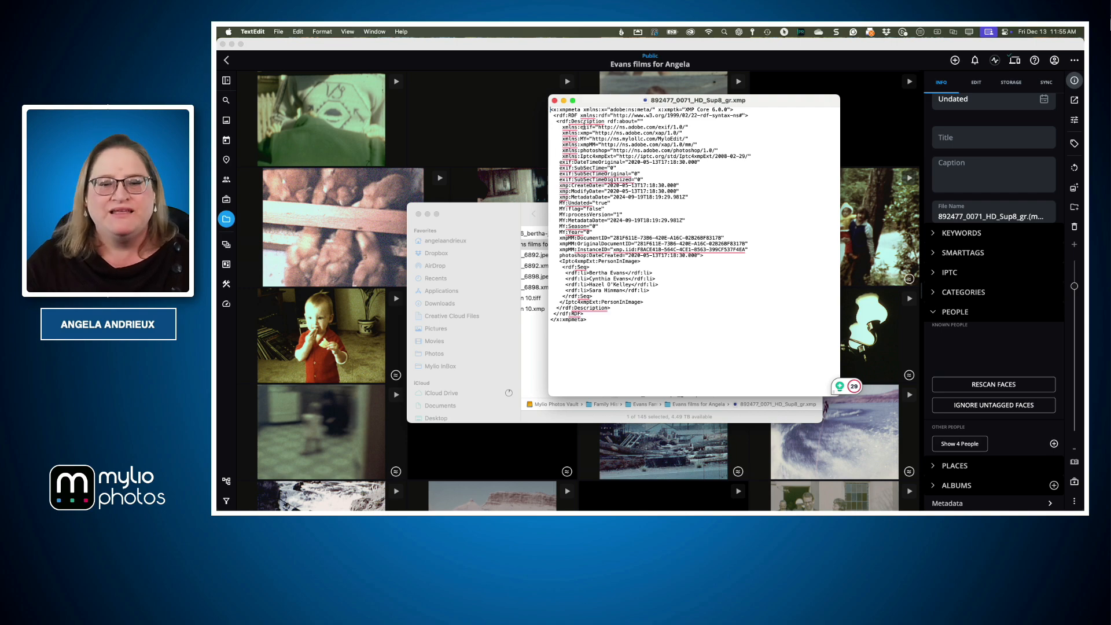
{"action": "left_click", "coordinate": [738, 260]}
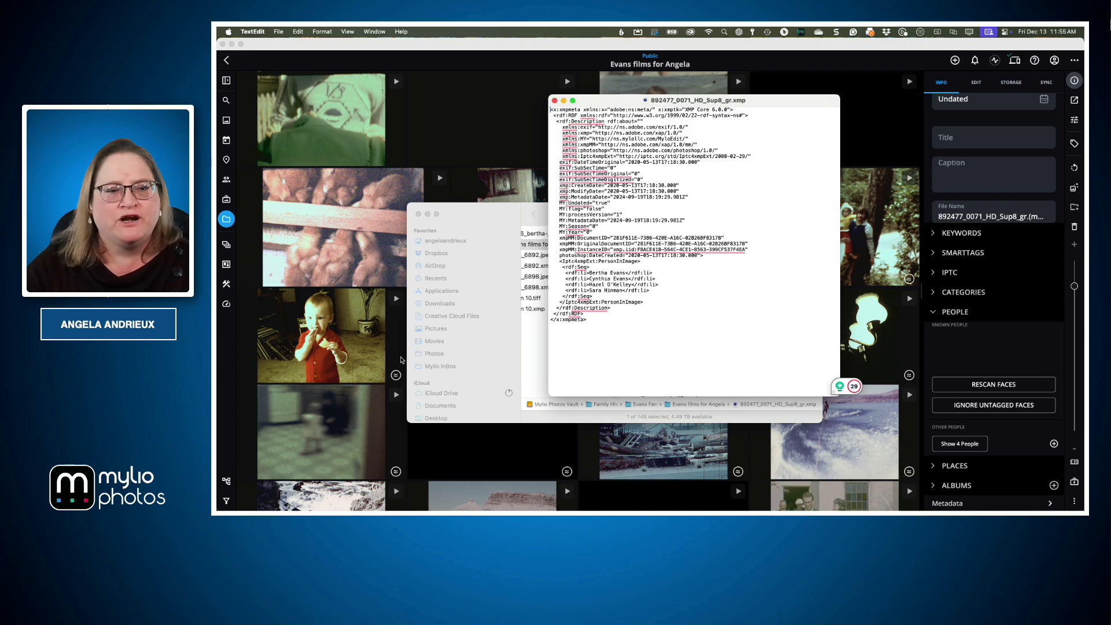
Switch back to Mylio Photos, return to the top-level Folders view, look over the folder sources and deselect Family History.
{"action": "left_click", "coordinate": [373, 255]}
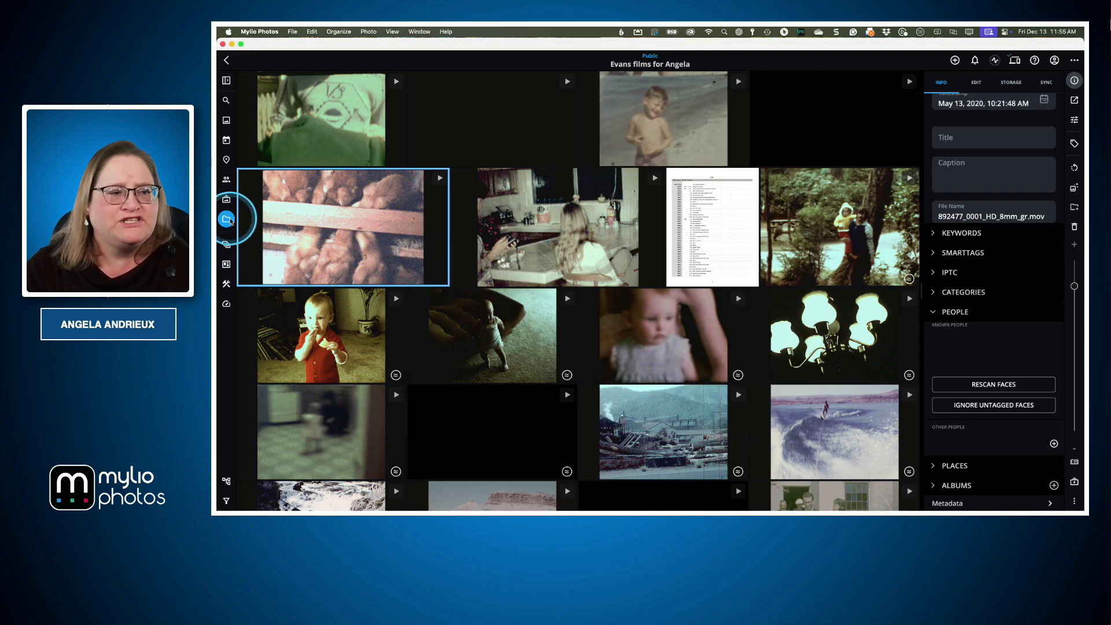
{"action": "left_click", "coordinate": [226, 218]}
{"action": "scroll", "coordinate": [581, 230], "scroll_direction": "up", "scroll_amount": 2}
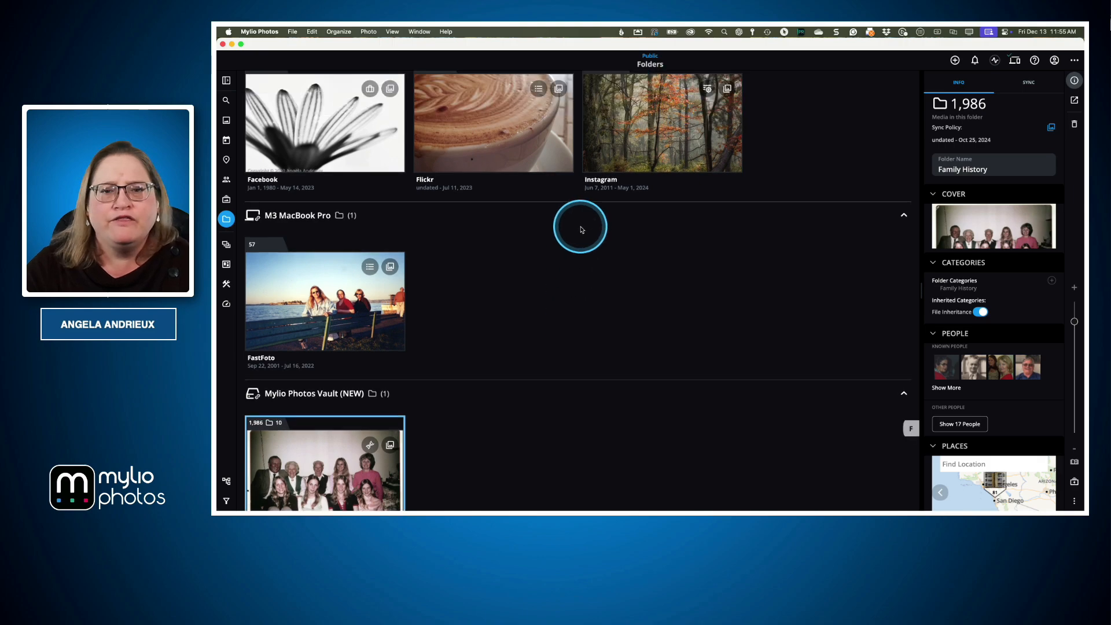
{"action": "scroll", "coordinate": [582, 229], "scroll_direction": "up", "scroll_amount": 4}
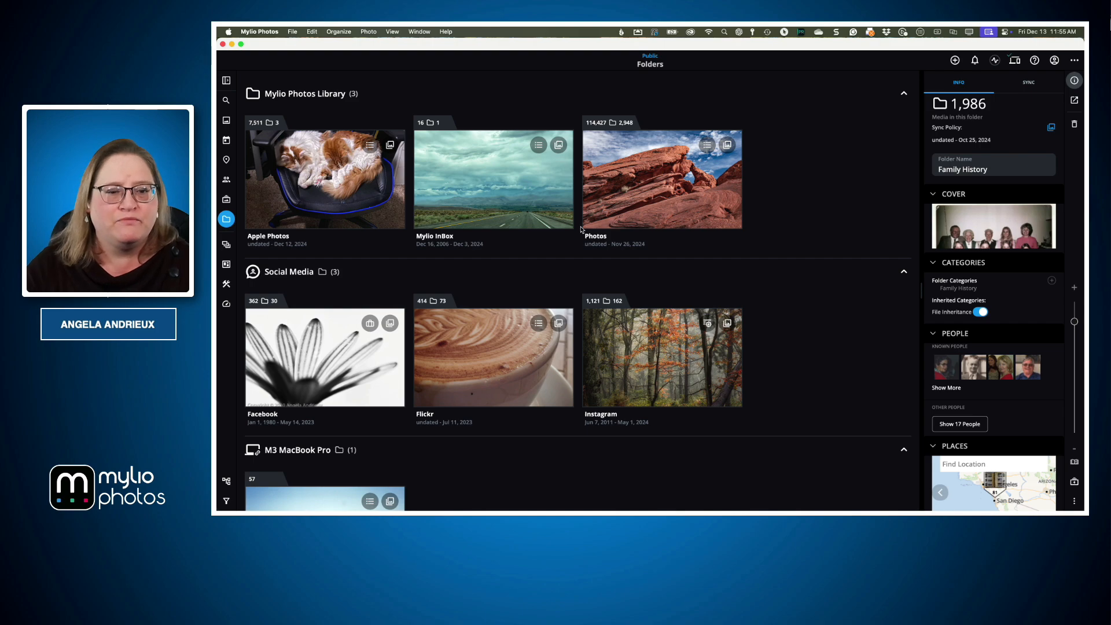
{"action": "scroll", "coordinate": [696, 258], "scroll_direction": "down", "scroll_amount": 5}
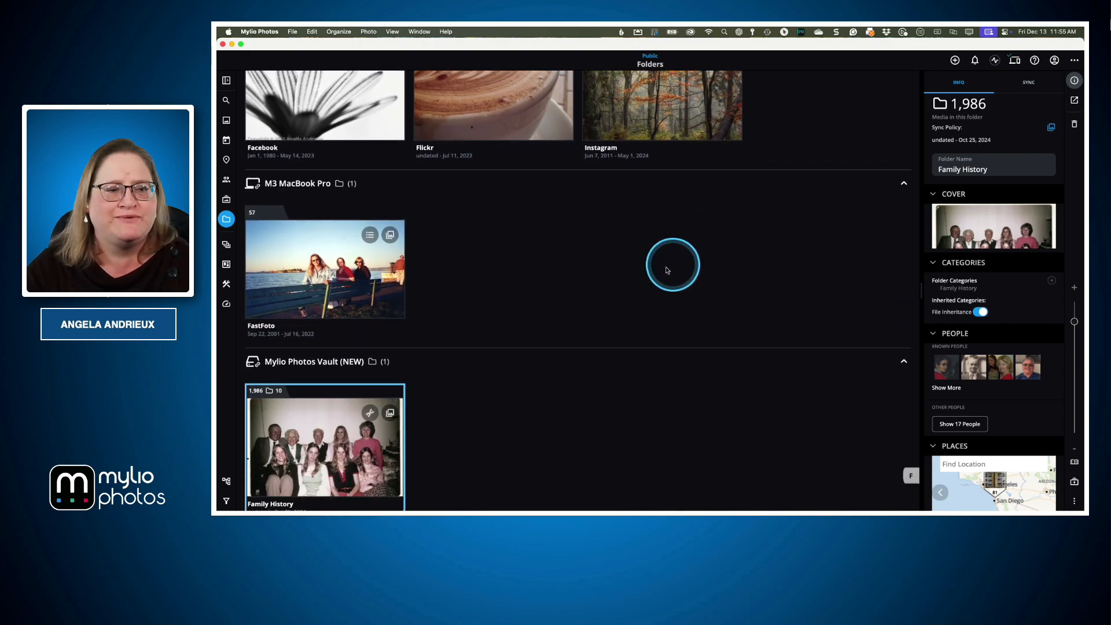
{"action": "scroll", "coordinate": [667, 270], "scroll_direction": "down", "scroll_amount": 1}
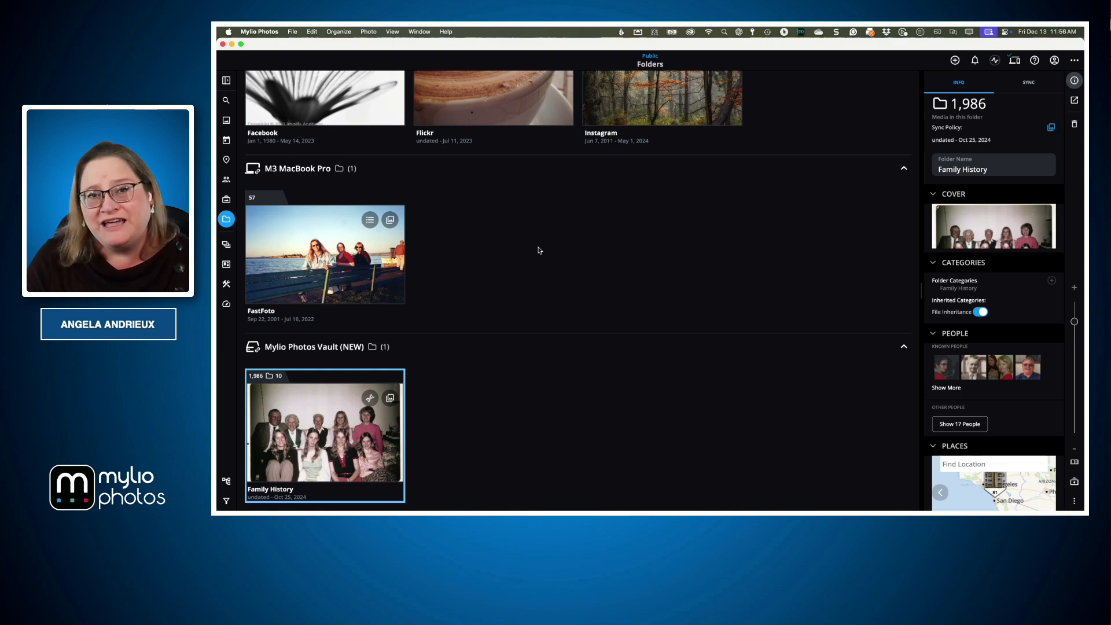
{"action": "left_click", "coordinate": [408, 207]}
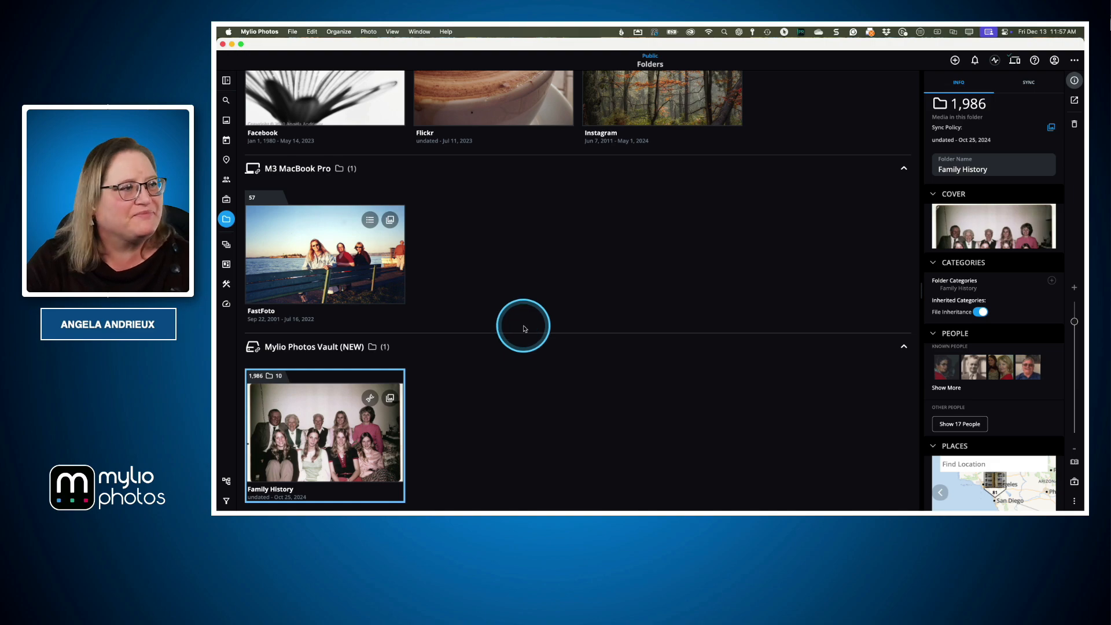
{"action": "left_click", "coordinate": [516, 306]}
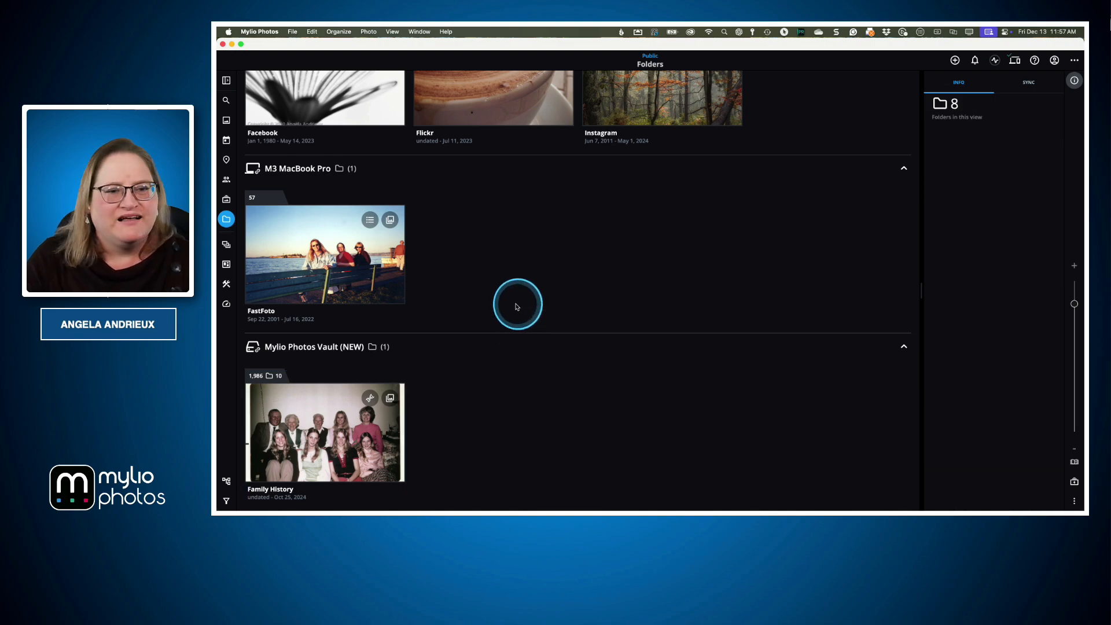